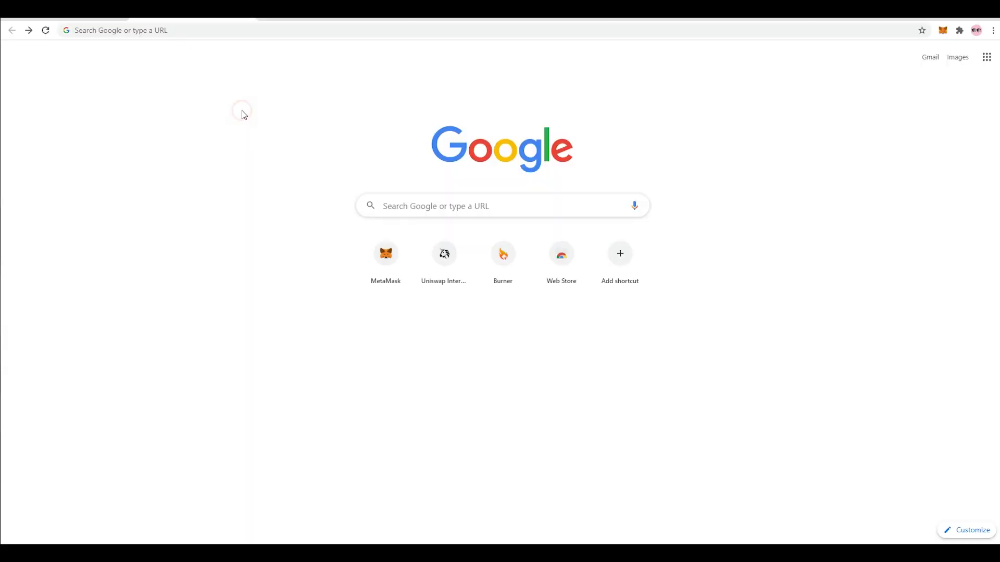
Go to faucet.1hive.org and open the 'Honey Faucet - 1Hive' page in Chrome.
left_click(155, 32)
left_click(159, 145)
left_click(114, 31)
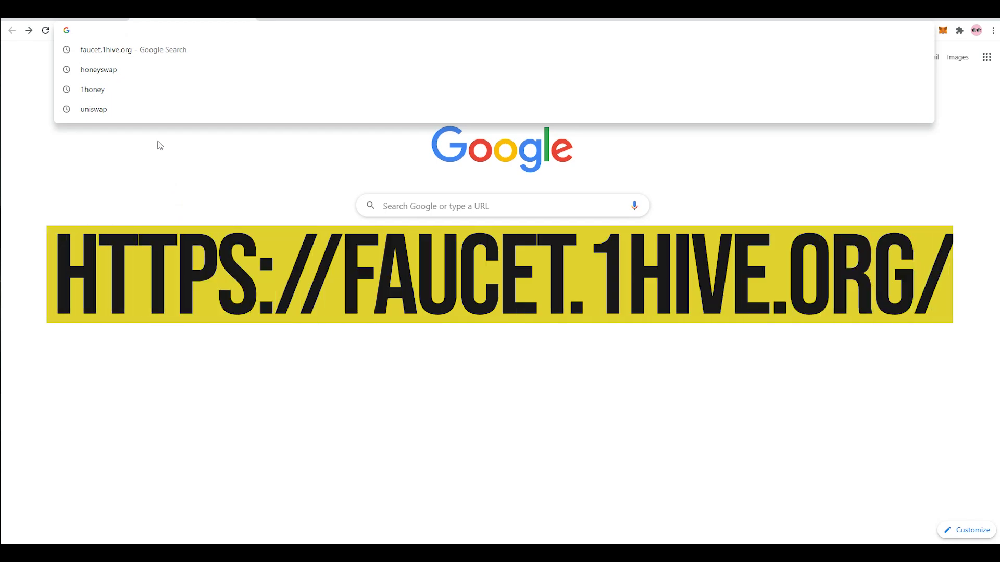
mouse_move(133, 50)
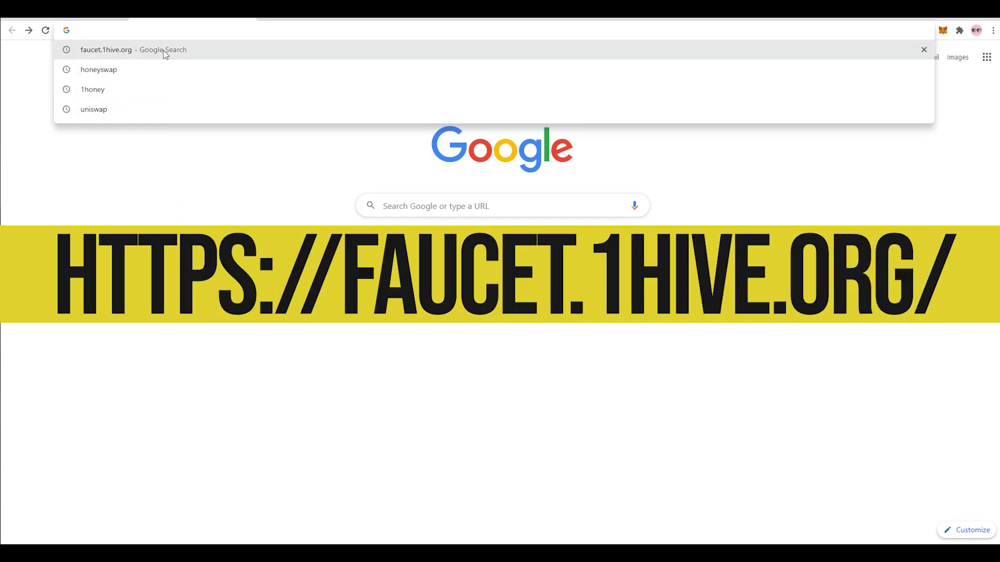
left_click(163, 50)
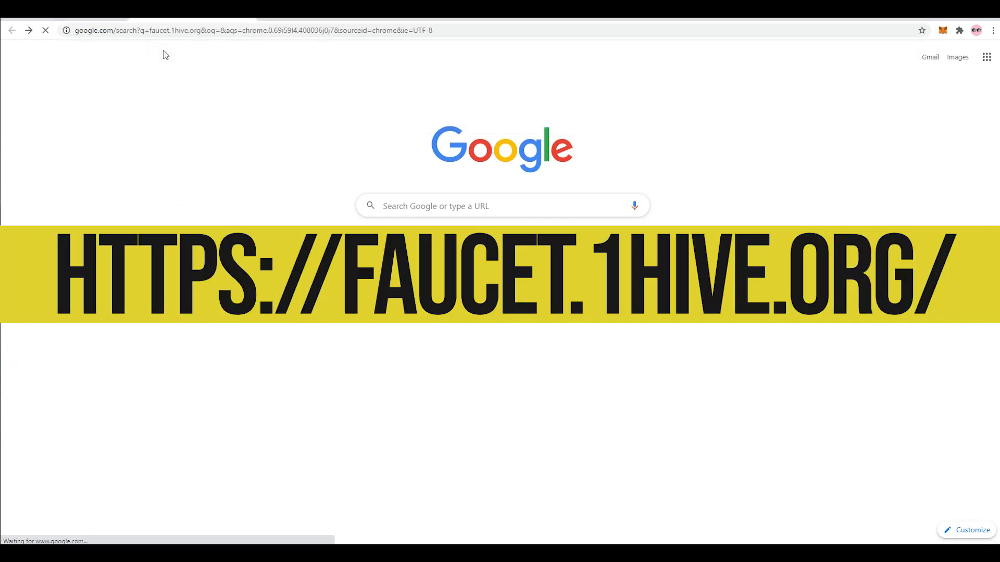
left_click(163, 151)
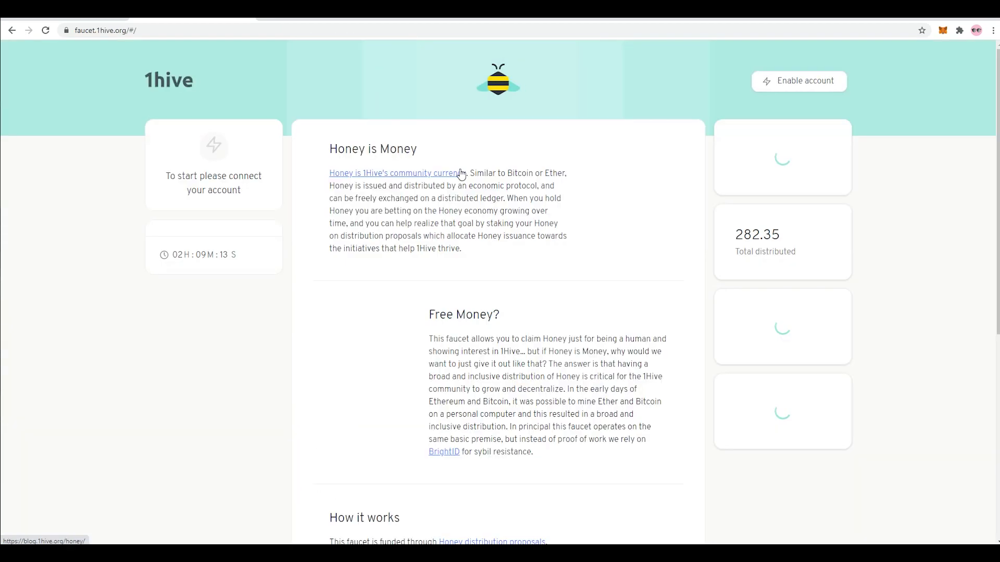
Connect the MetaMask account to the Honey Faucet, approving it in the MetaMask popup.
left_click(808, 88)
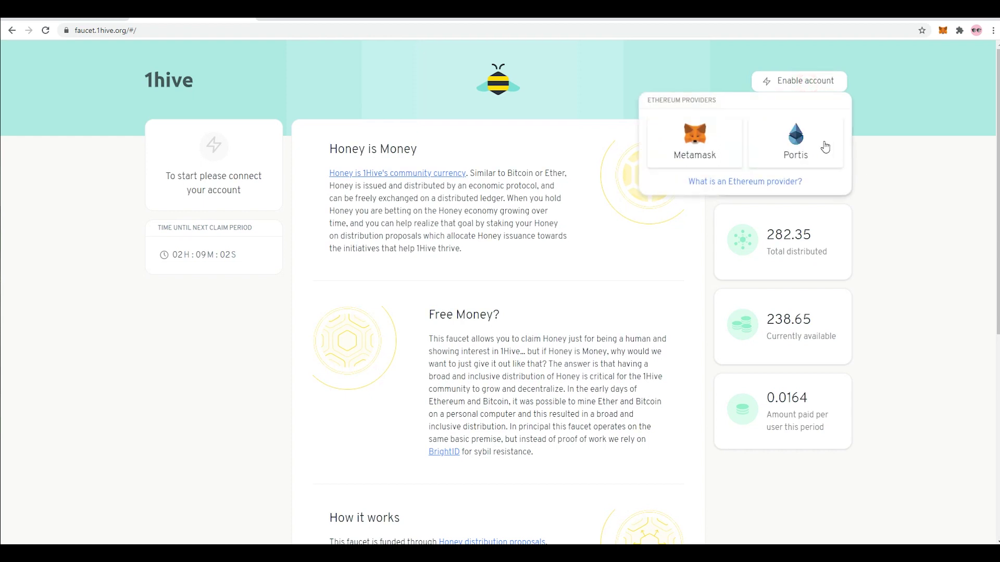
left_click(695, 141)
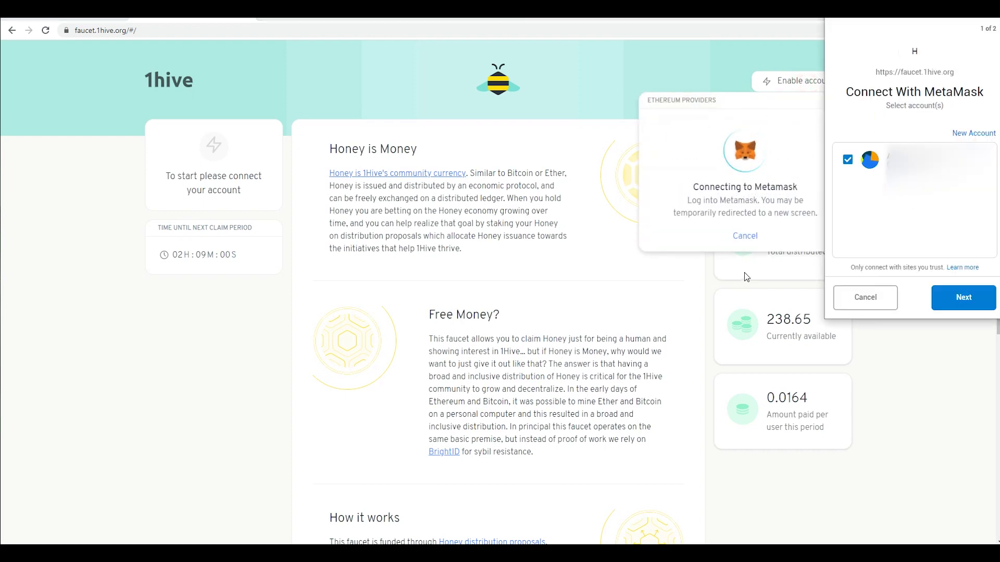
left_click(964, 298)
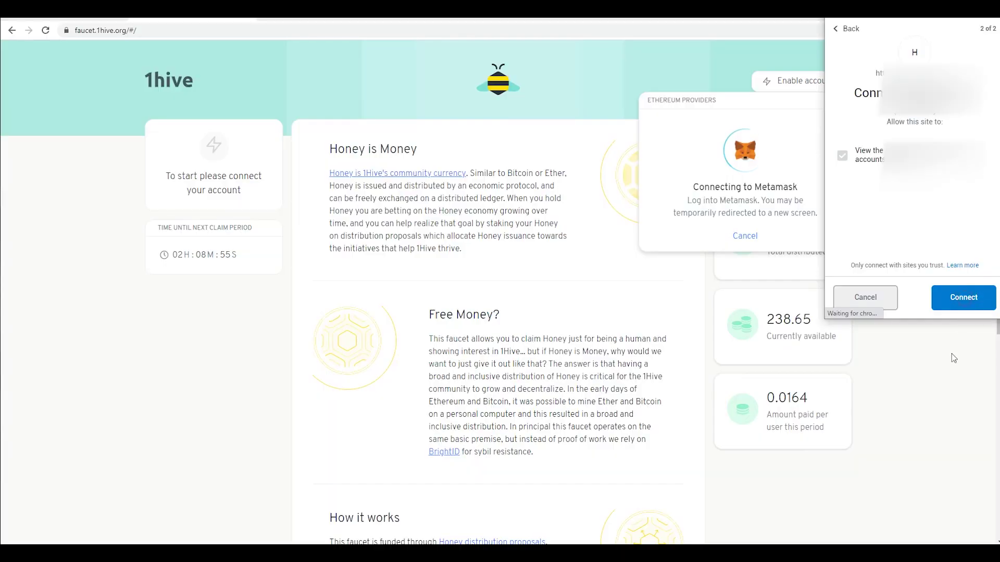
left_click(978, 299)
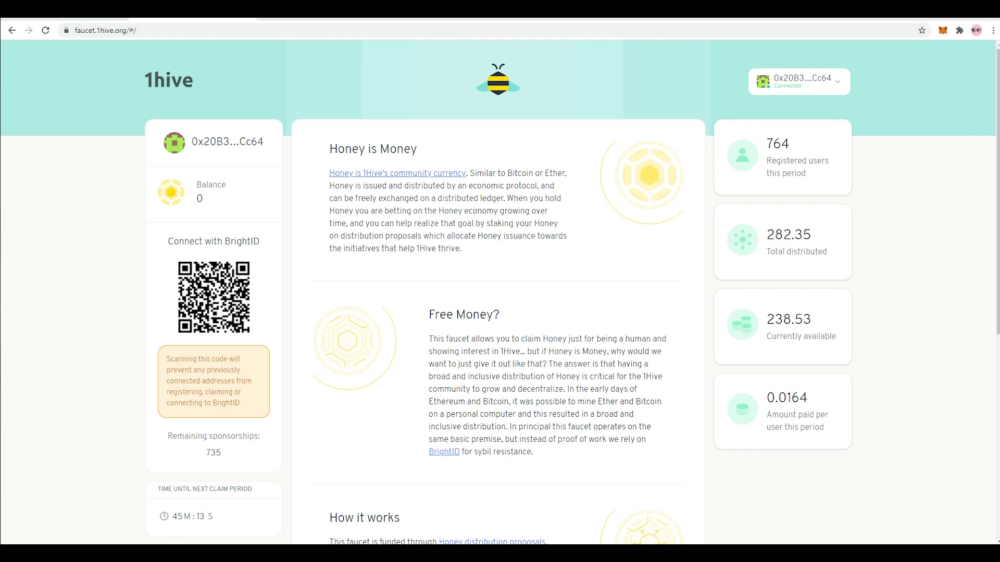
left_click(266, 12)
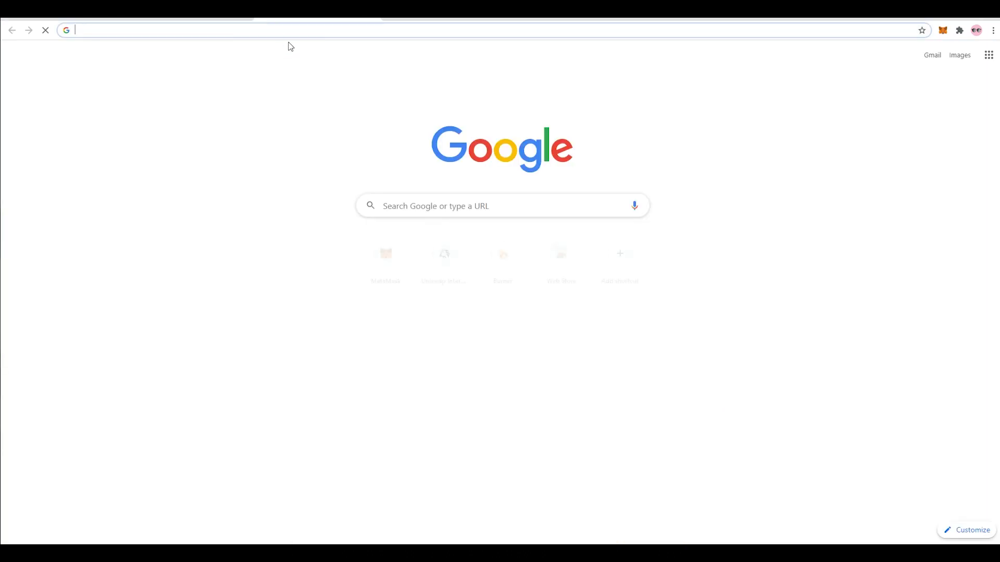
type("https://www.brightid.org/")
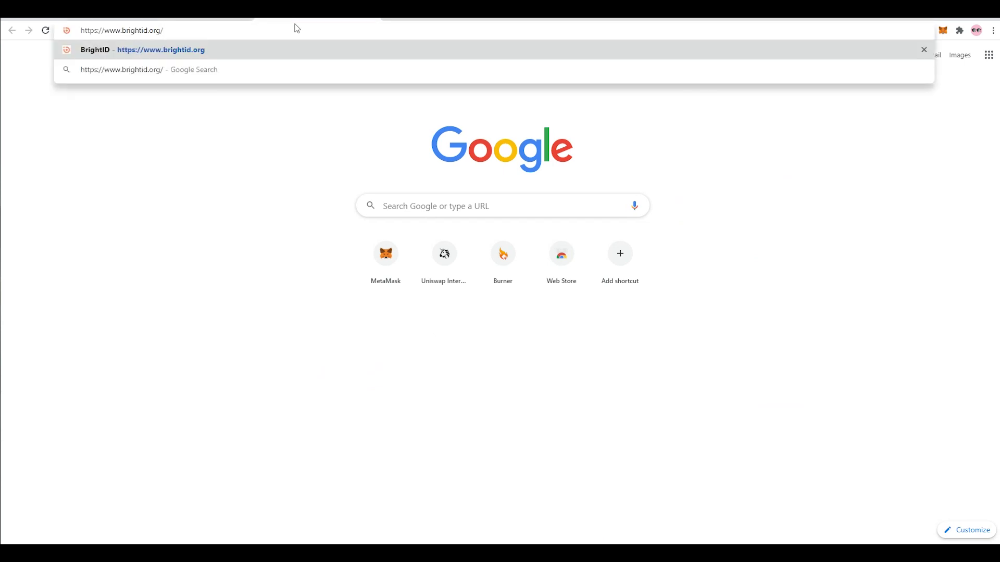
key("Return")
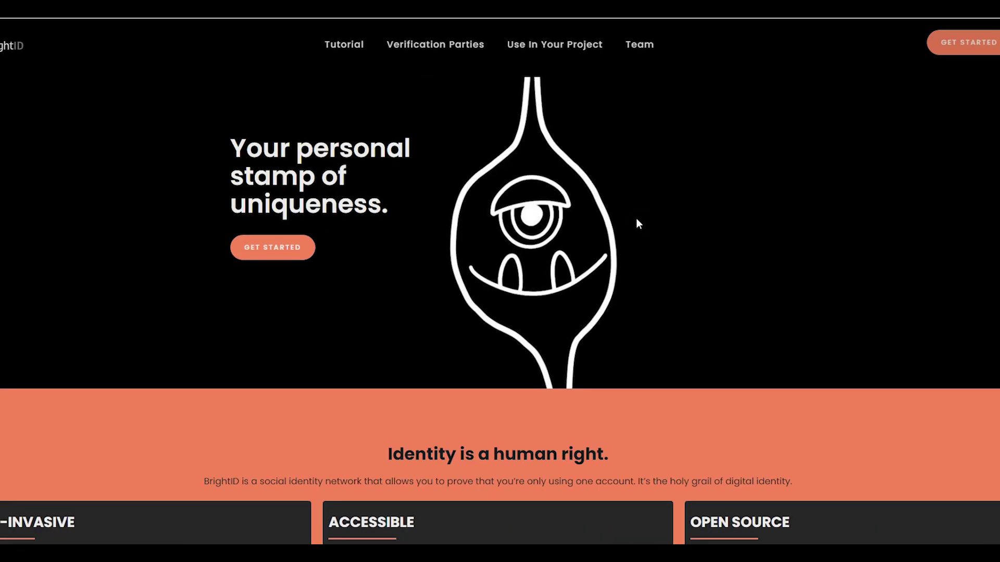
Go to BrightID's Verification Parties page listing Discord and Zoom sessions.
left_click(457, 47)
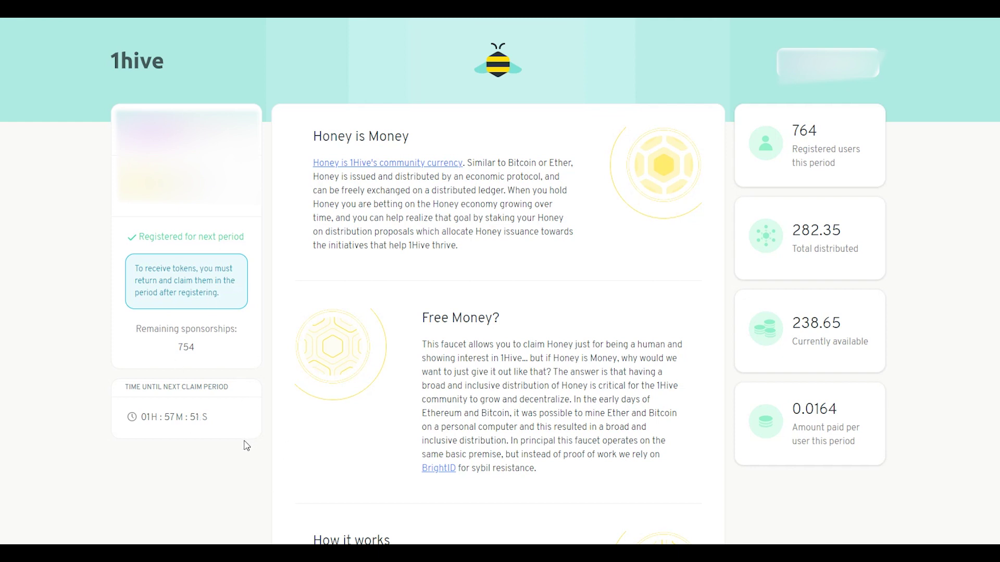
Return to the faucet once the countdown ends, showing 0.0125 Honey to claim.
left_click(582, 296)
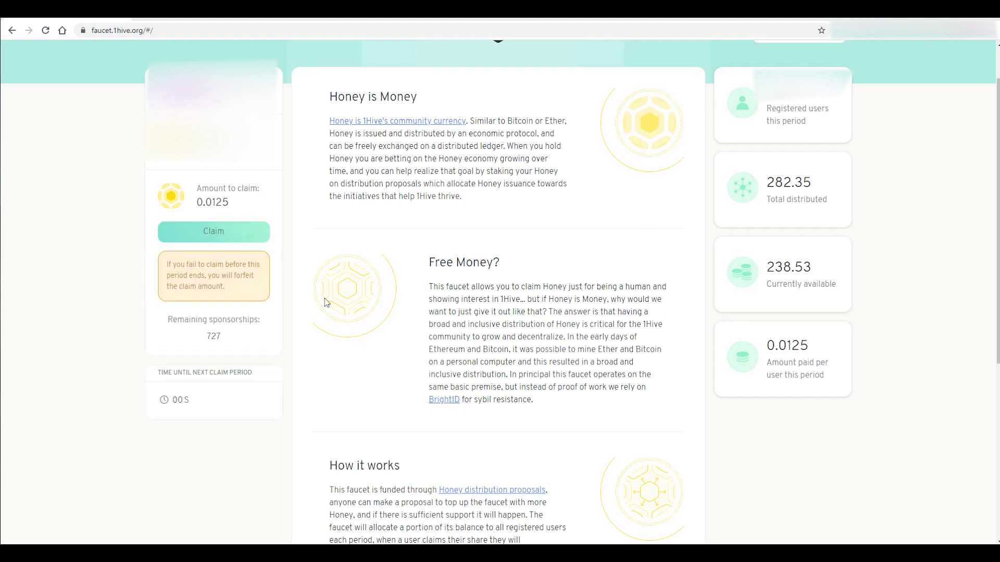
Claim the 0.0125 Honey and confirm the transaction in MetaMask.
left_click(234, 233)
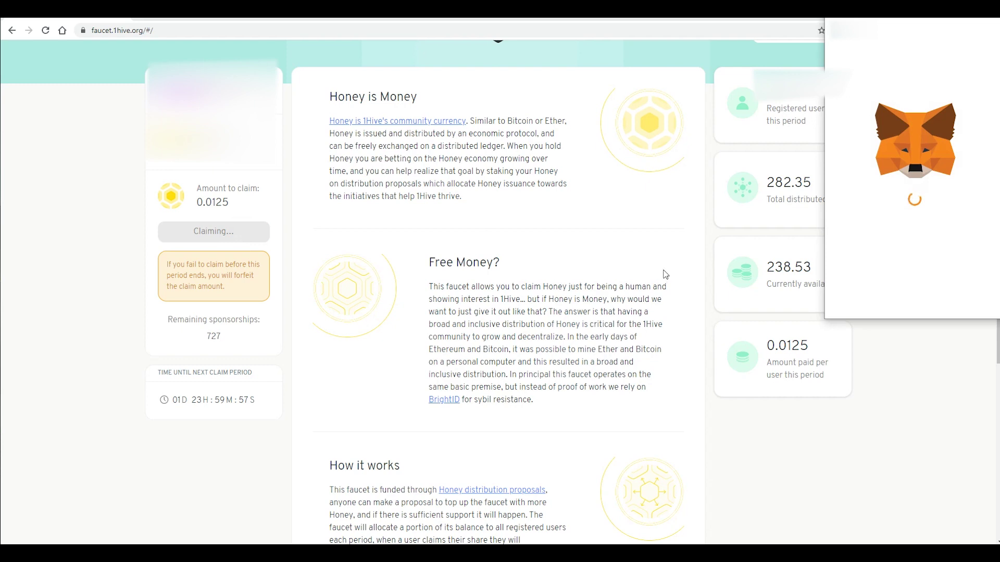
left_click(950, 303)
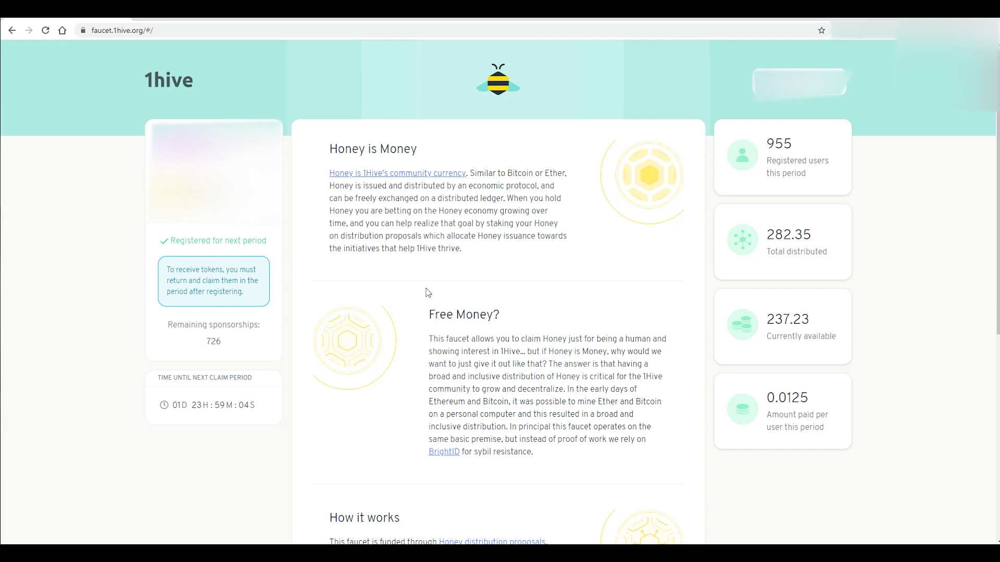
scroll(399, 395, "down", 1)
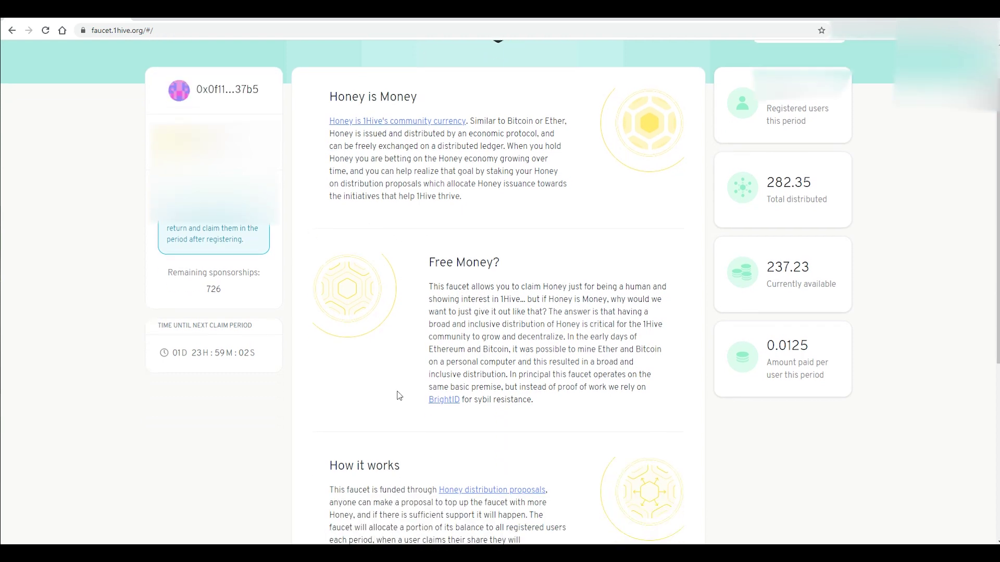